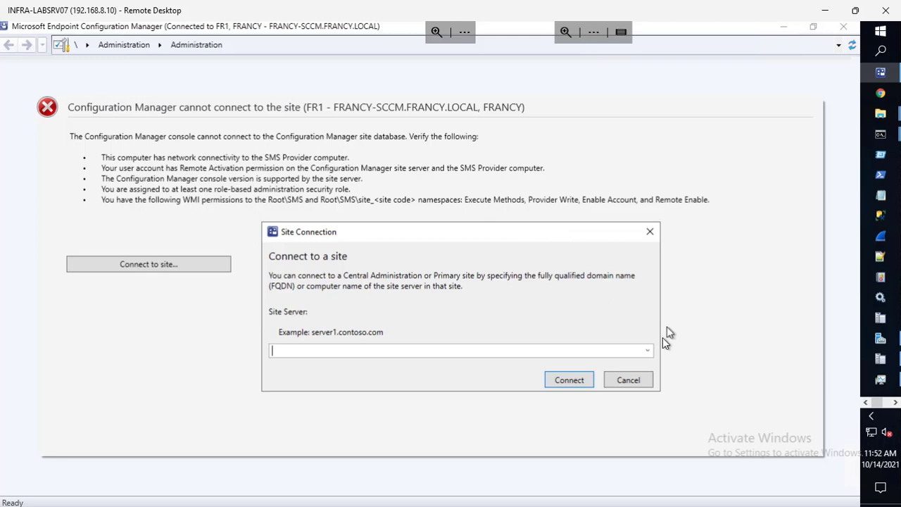
Try to connect the Configuration Manager console to the site server FR1 - FRANCY-SCCM.FRANCY.LOCAL
{"action": "left_click", "coordinate": [648, 352]}
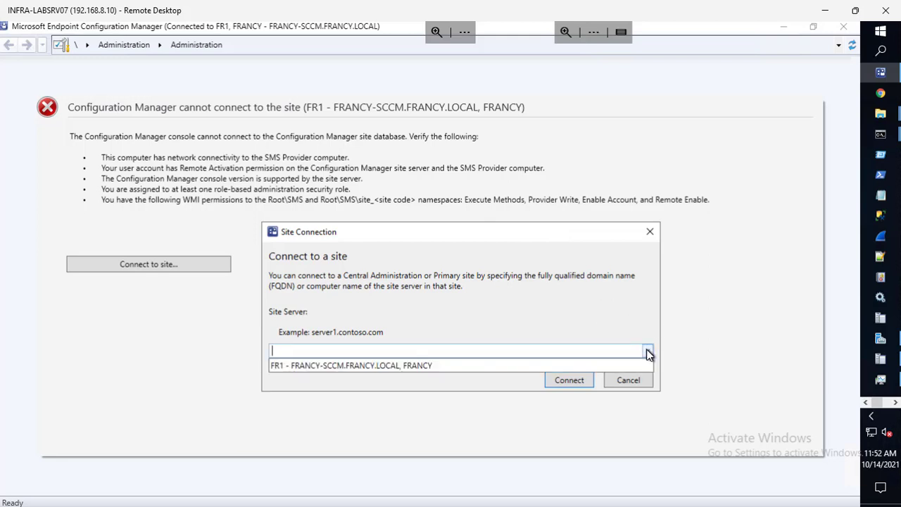
{"action": "left_click", "coordinate": [583, 371]}
{"action": "left_click", "coordinate": [581, 381]}
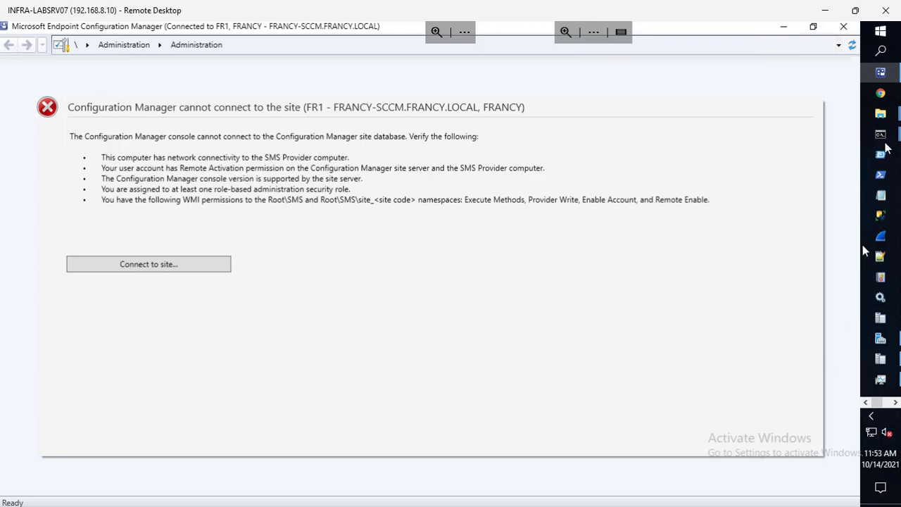
Switch to the administrator Command Prompt and rerun services.msc to launch the Services console
{"action": "mouse_move", "coordinate": [891, 140]}
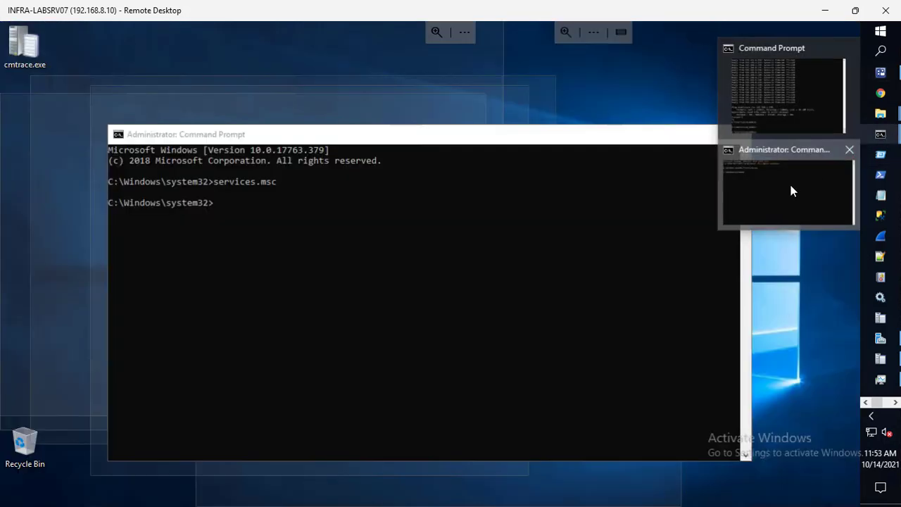
{"action": "left_click", "coordinate": [791, 187]}
{"action": "left_click", "coordinate": [472, 236]}
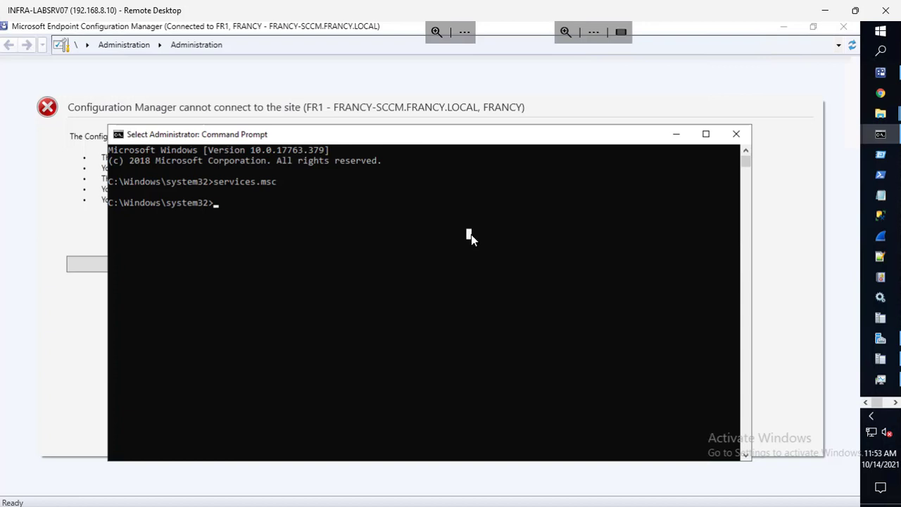
{"action": "key", "text": "Up"}
{"action": "key", "text": "Return"}
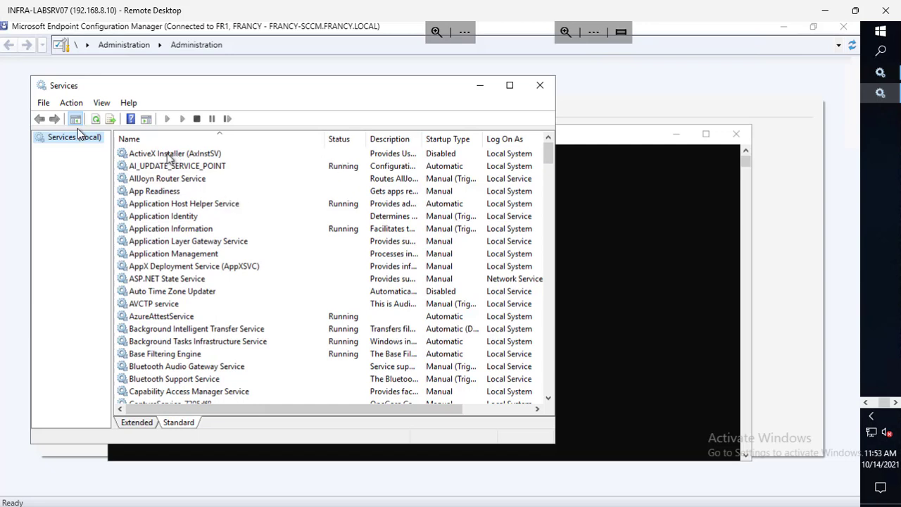
Show the services in the Extended view, maximize the Services window and fit the Description column to its contents
{"action": "left_click", "coordinate": [102, 103]}
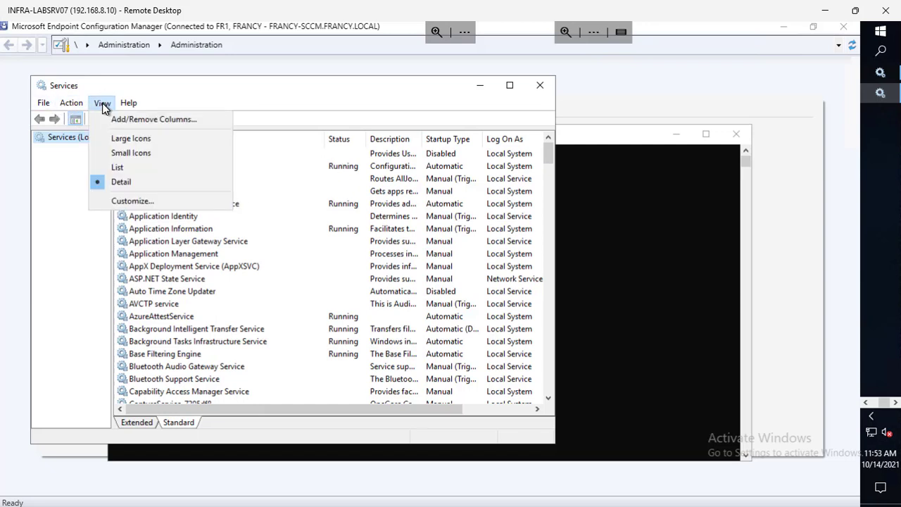
{"action": "mouse_move", "coordinate": [70, 104]}
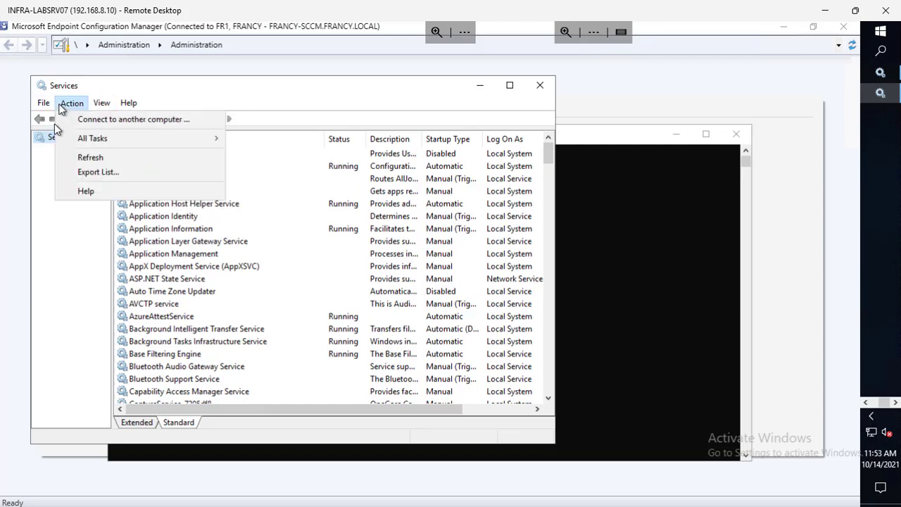
{"action": "left_click", "coordinate": [134, 426]}
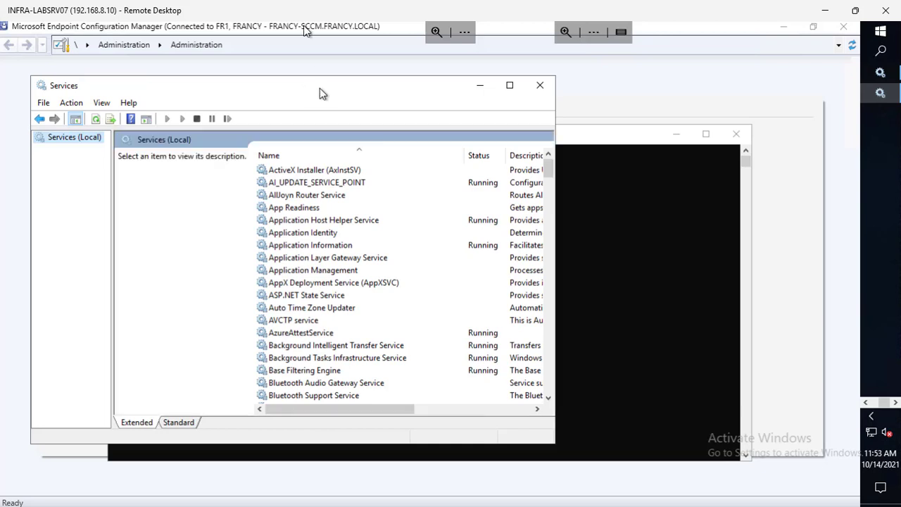
{"action": "left_click", "coordinate": [517, 85]}
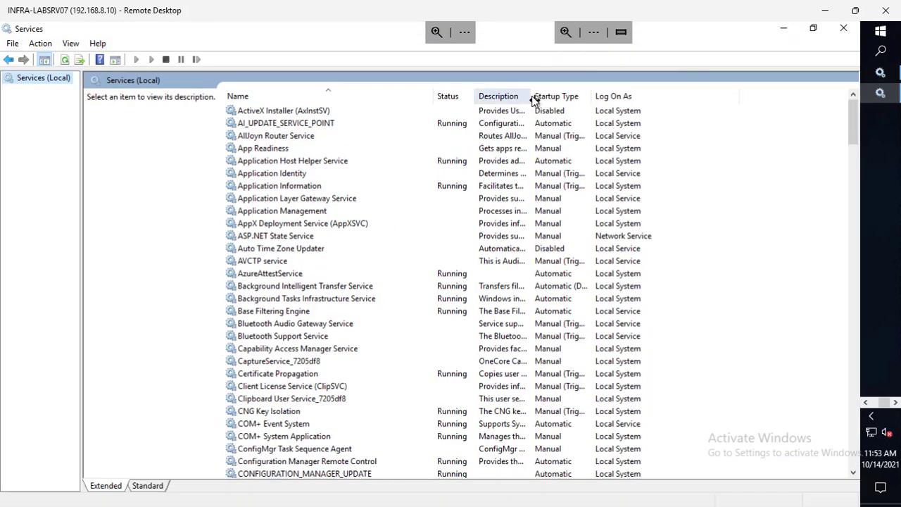
{"action": "double_click", "coordinate": [532, 96]}
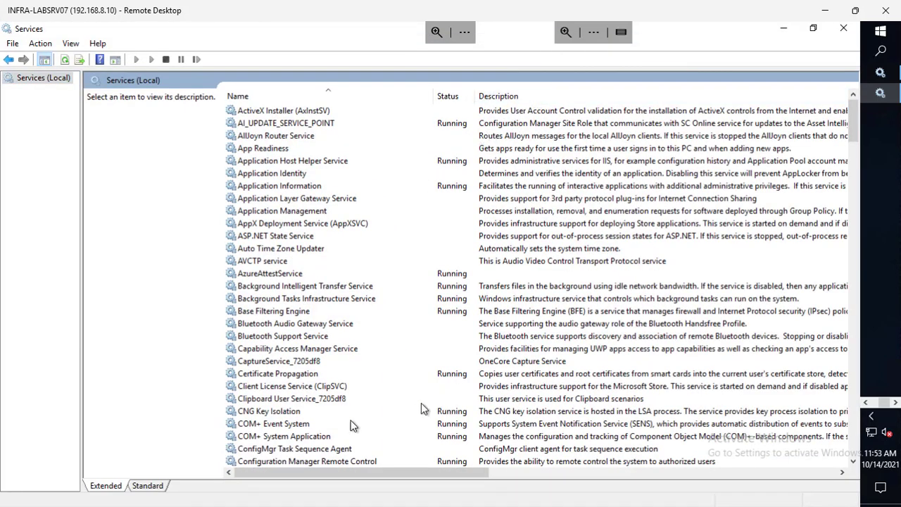
Check the status of the SMS_EXECUTIVE, SMS_NOTIFICATION_SERVER, SQL Server (MSSQLSERVER) and SQL Server Agent services
{"action": "left_click", "coordinate": [329, 414]}
{"action": "key", "text": "s"}
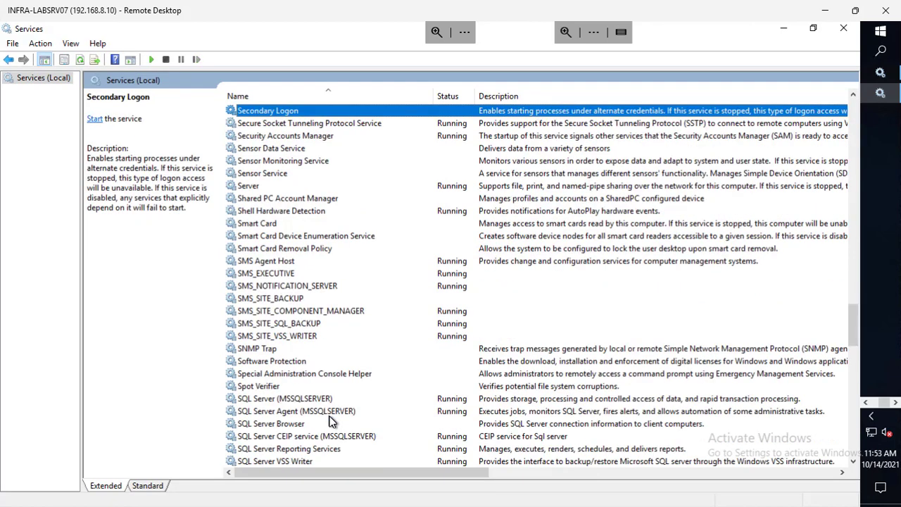
{"action": "left_click", "coordinate": [292, 263]}
{"action": "left_click", "coordinate": [291, 276]}
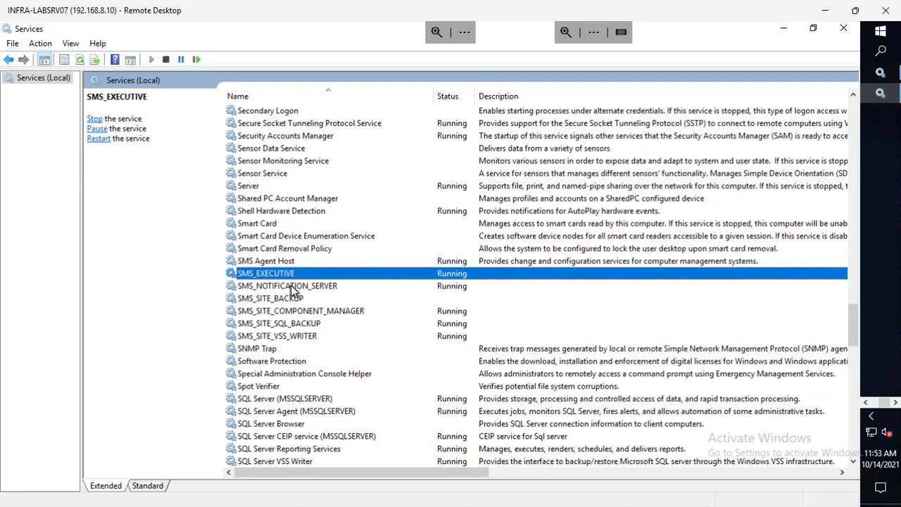
{"action": "left_click", "coordinate": [291, 287]}
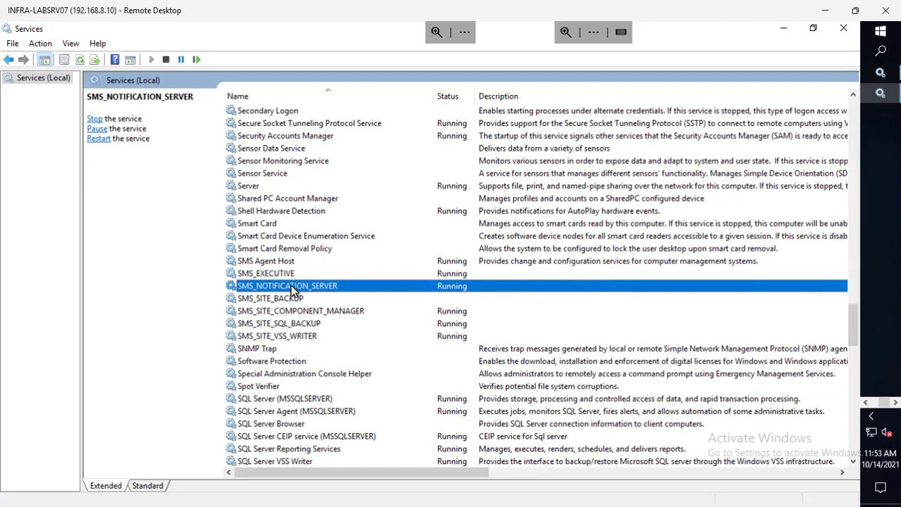
{"action": "left_click", "coordinate": [296, 398]}
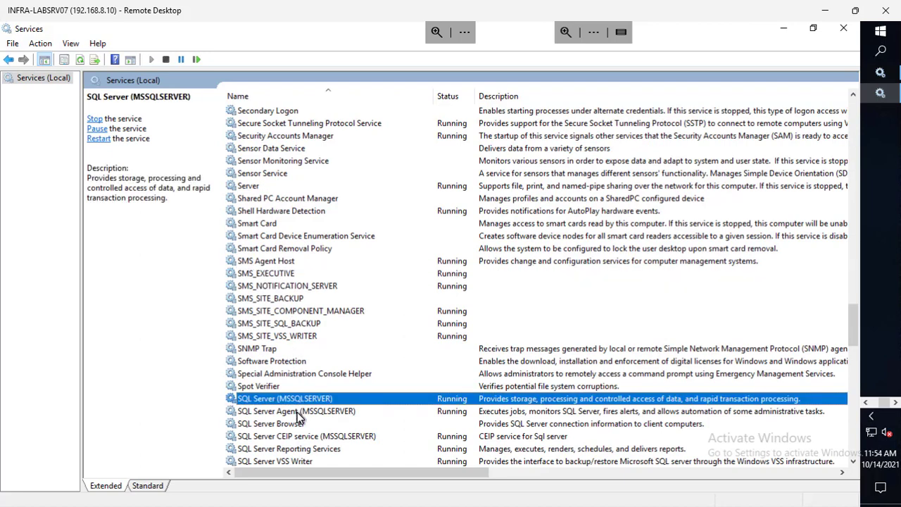
{"action": "left_click", "coordinate": [296, 412]}
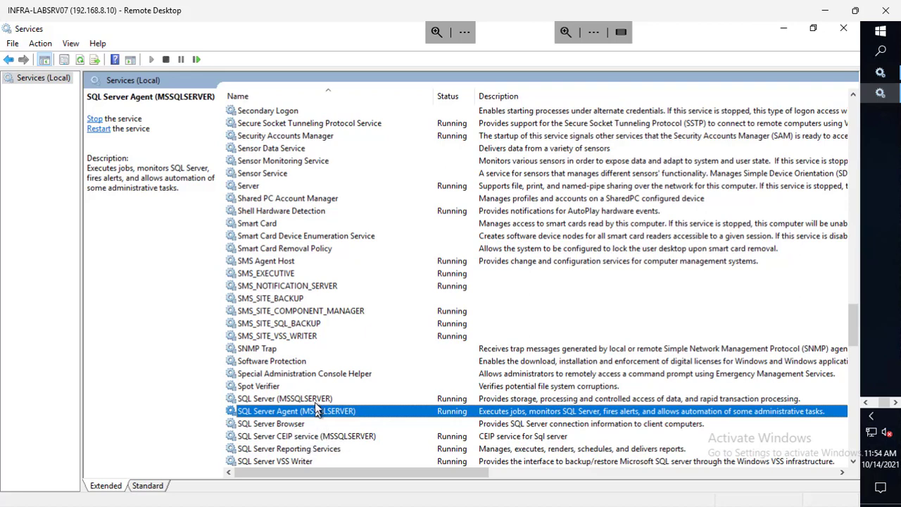
{"action": "left_click", "coordinate": [313, 399]}
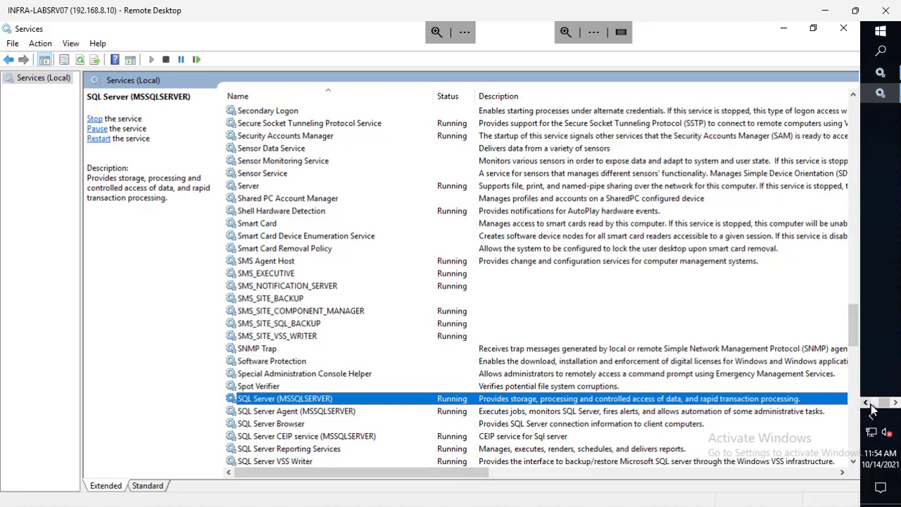
Switch to Task Manager to check the server's memory usage, and open Resource Monitor from there
{"action": "left_click", "coordinate": [868, 404]}
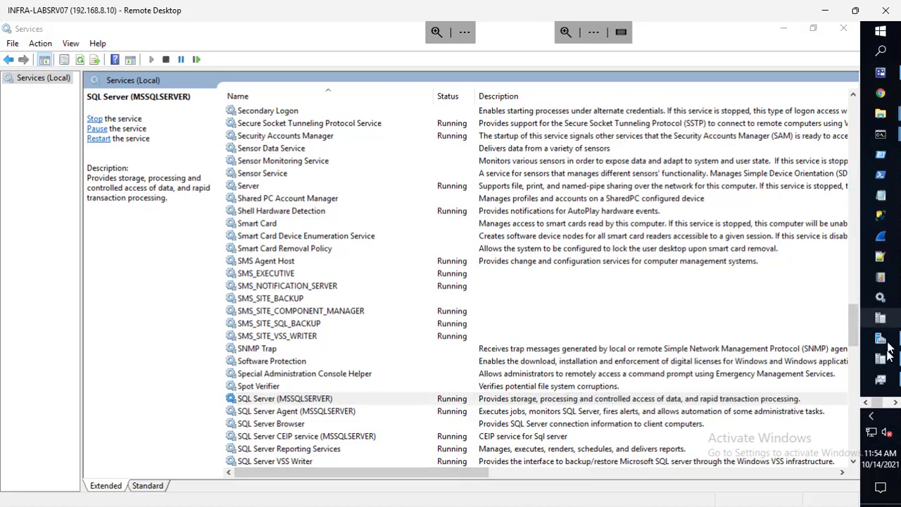
{"action": "left_click", "coordinate": [886, 387]}
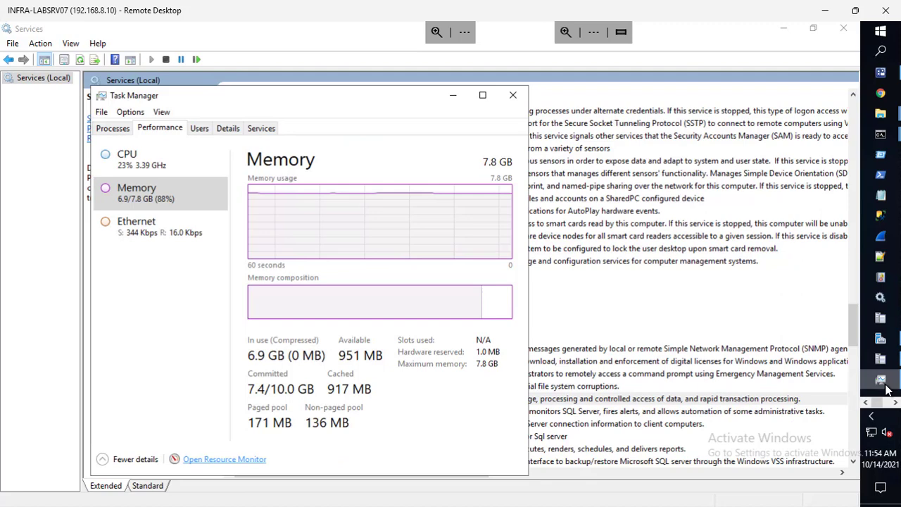
{"action": "right_click", "coordinate": [888, 402]}
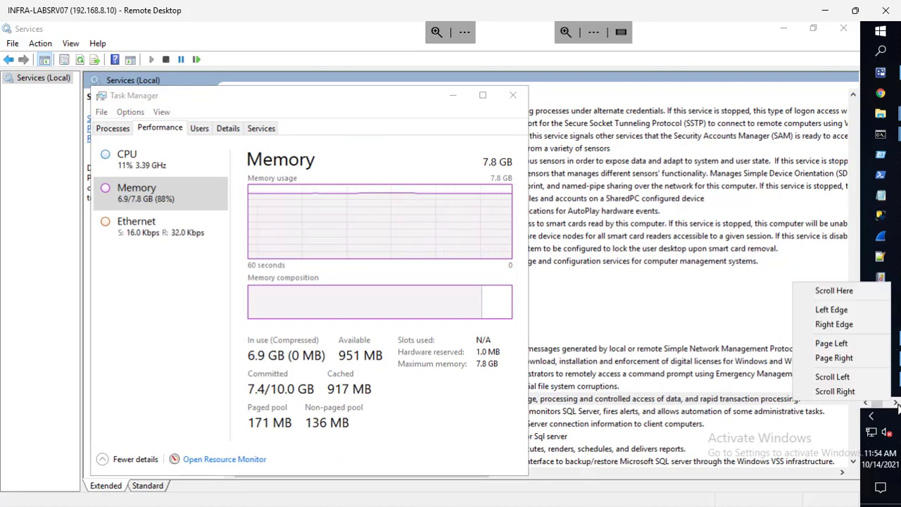
{"action": "left_click", "coordinate": [834, 289]}
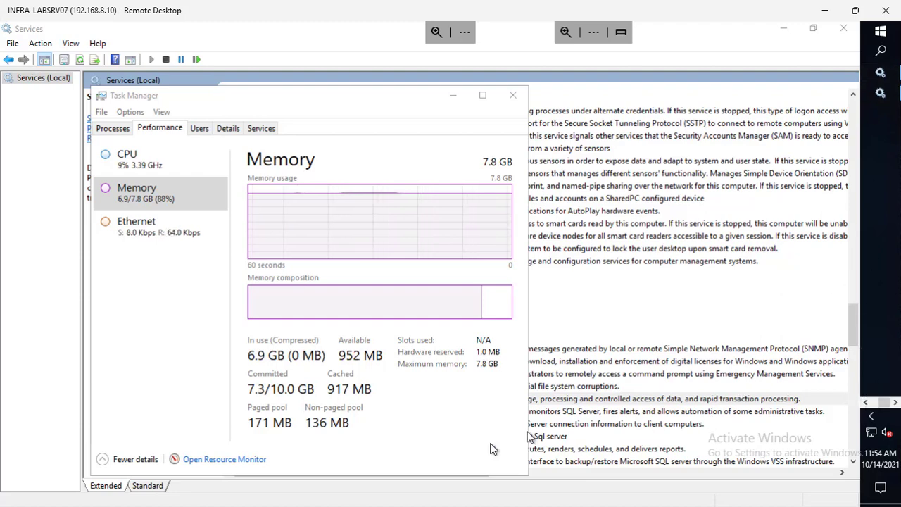
{"action": "left_click", "coordinate": [242, 460]}
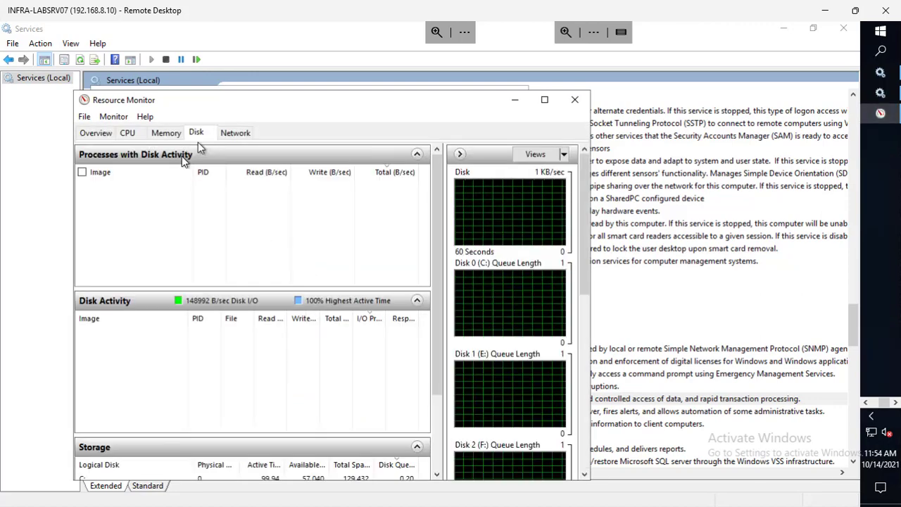
Filter the disk activity by all listed processes, including sqlservr.exe and perfmon.exe, and widen the File column to show full paths
{"action": "left_click", "coordinate": [82, 172]}
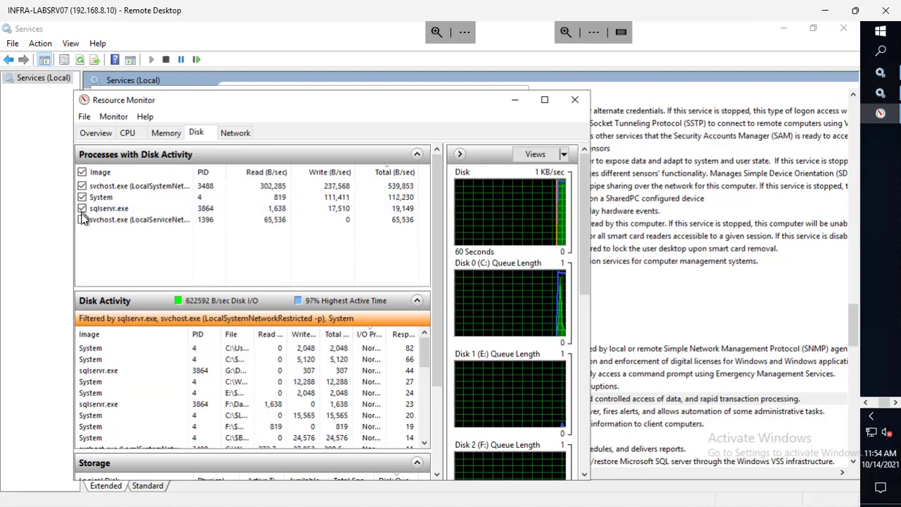
{"action": "left_click", "coordinate": [82, 220]}
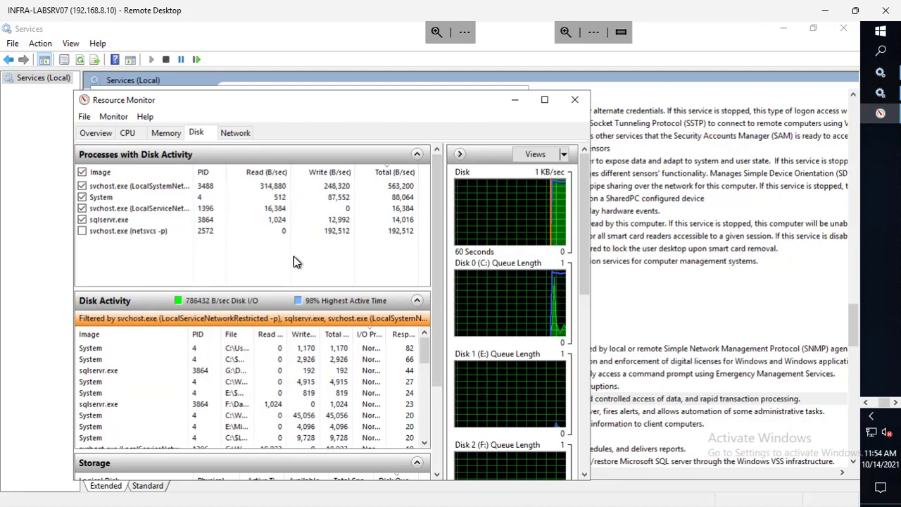
{"action": "left_click", "coordinate": [82, 231]}
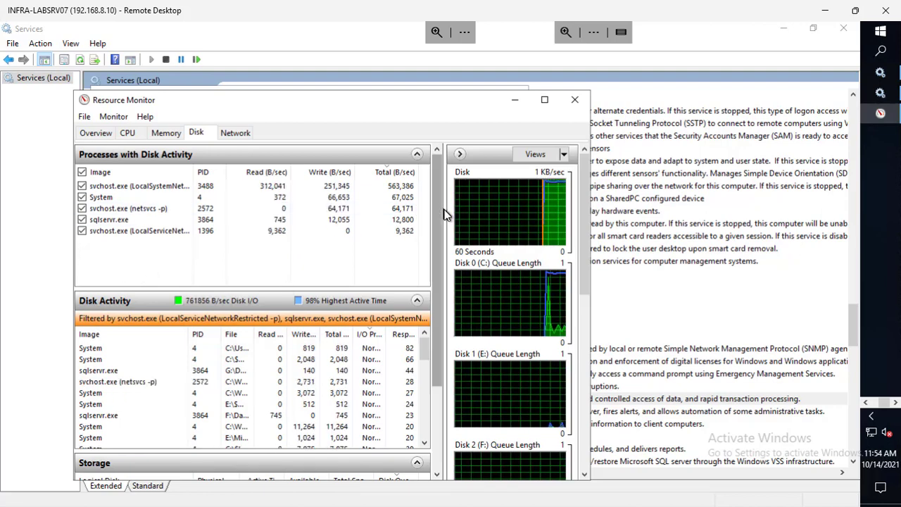
{"action": "double_click", "coordinate": [254, 337]}
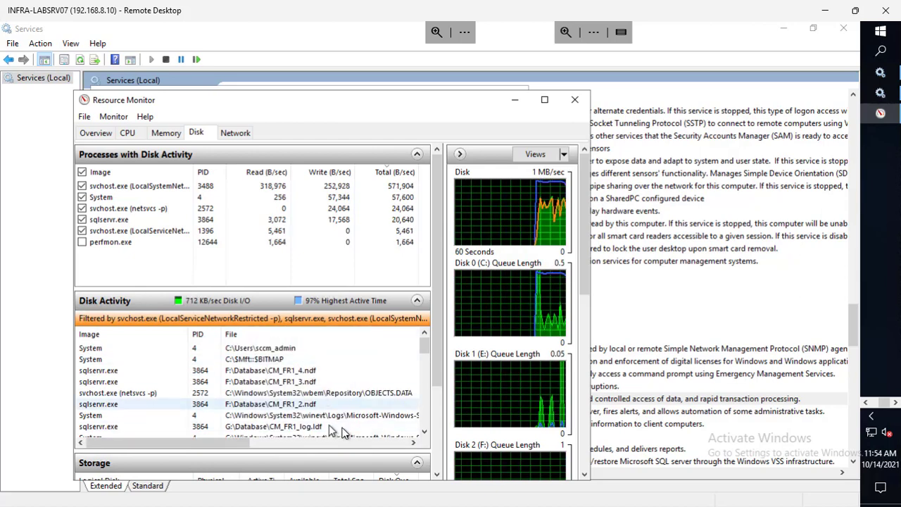
{"action": "left_click", "coordinate": [84, 243]}
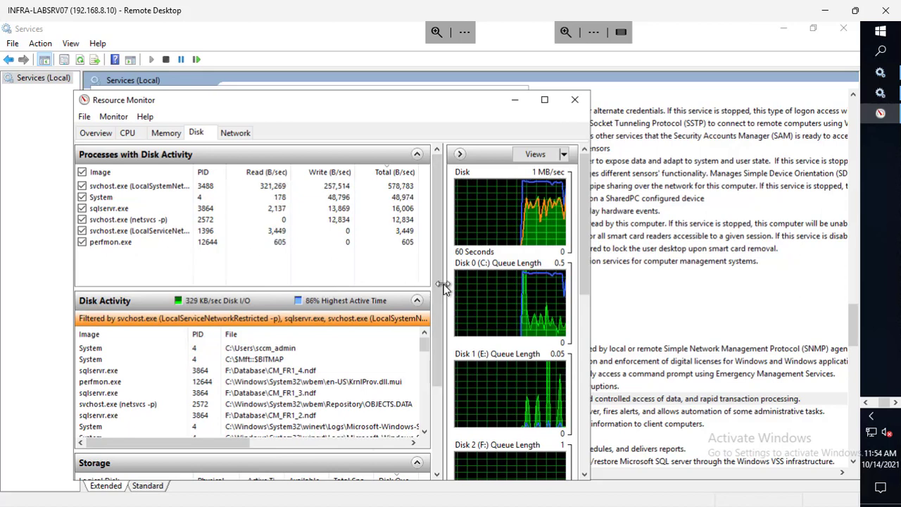
Look through the files with disk activity, review the overall resource overview, and minimize Resource Monitor
{"action": "left_click_drag", "start_coordinate": [427, 343], "coordinate": [423, 433]}
{"action": "mouse_move", "coordinate": [435, 360]}
{"action": "left_mouse_down"}
{"action": "mouse_move", "coordinate": [441, 463]}
{"action": "mouse_move", "coordinate": [424, 348]}
{"action": "left_mouse_up"}
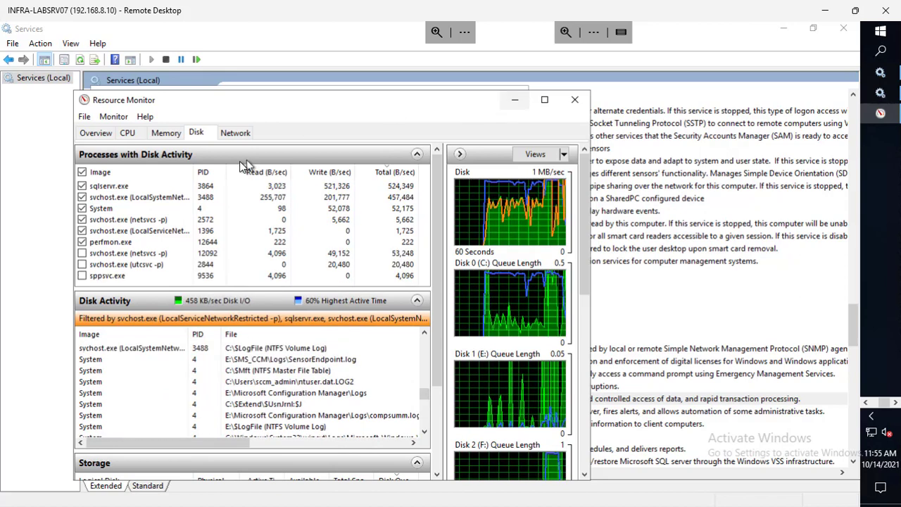
{"action": "left_click", "coordinate": [93, 135]}
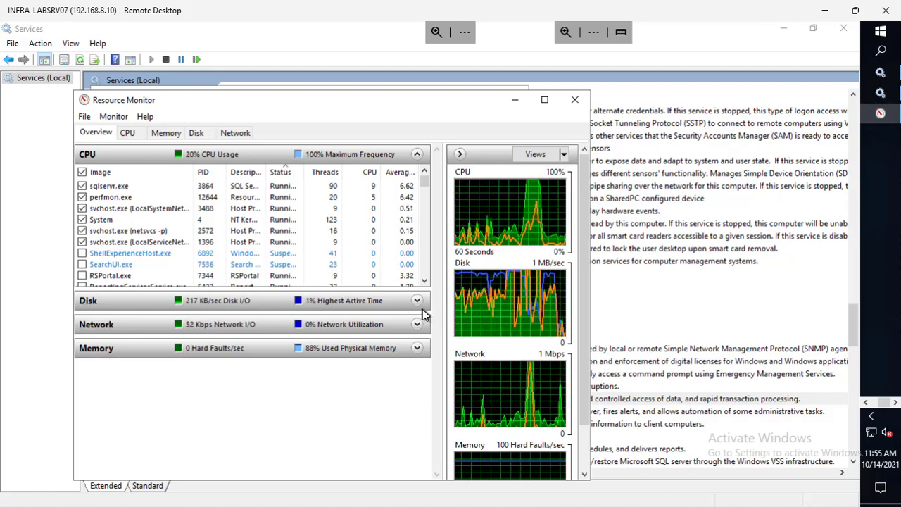
{"action": "left_click", "coordinate": [514, 100]}
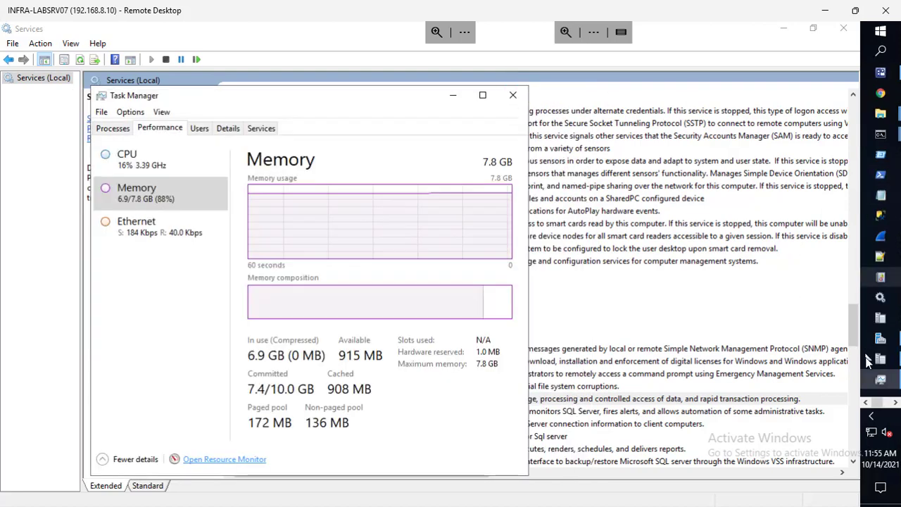
Return to the Services console and restart SQL Server (MSSQLSERVER) together with its dependent SQL Server Agent service
{"action": "left_click", "coordinate": [895, 404]}
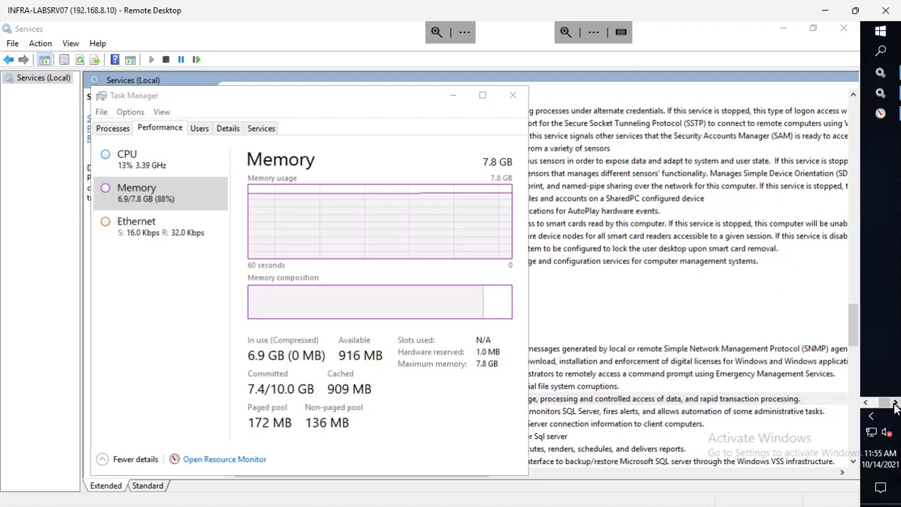
{"action": "left_click", "coordinate": [880, 92]}
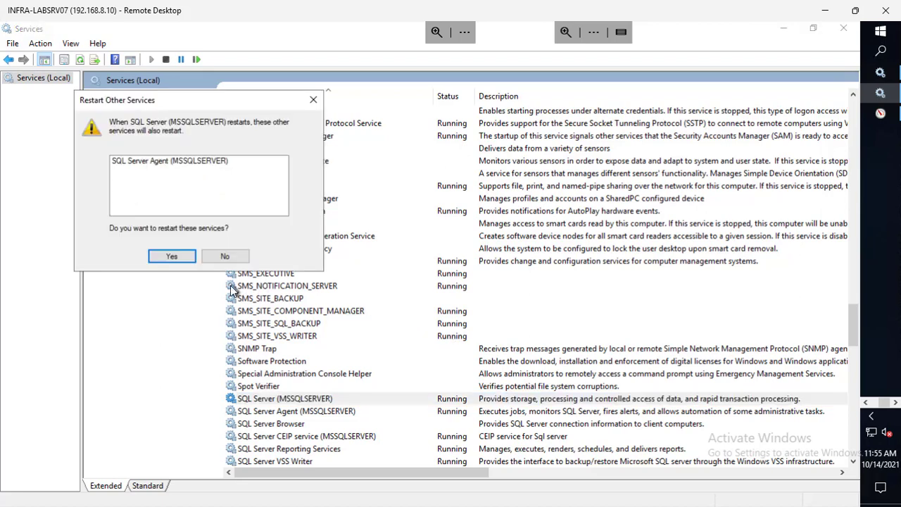
{"action": "left_click", "coordinate": [171, 258]}
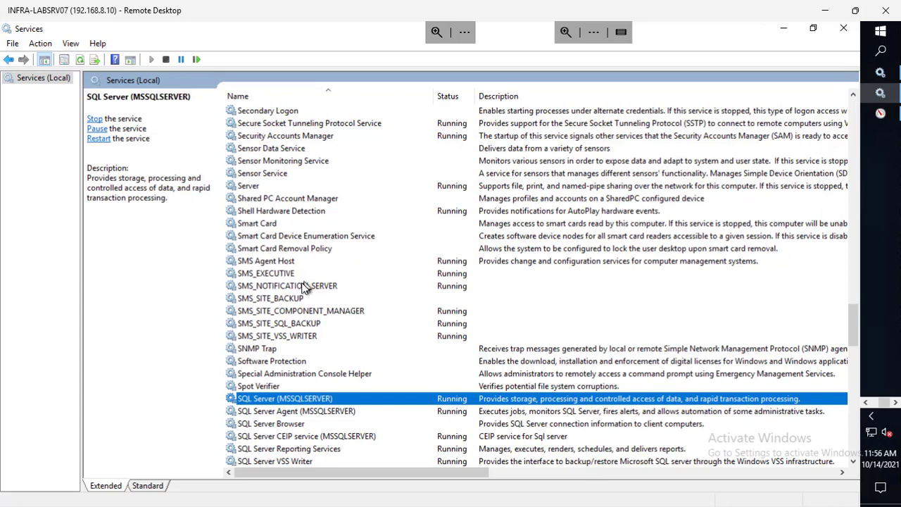
Restart the SMS_EXECUTIVE service
{"action": "left_click", "coordinate": [280, 275]}
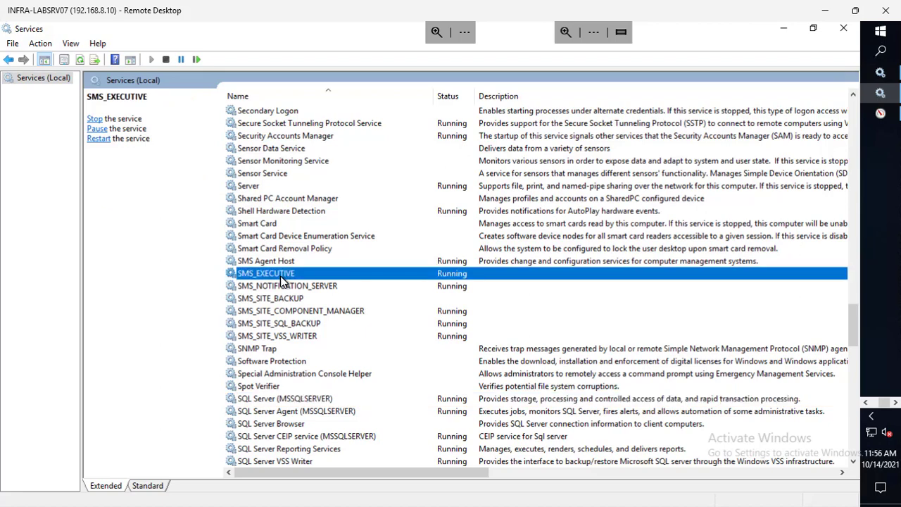
{"action": "right_click", "coordinate": [280, 278]}
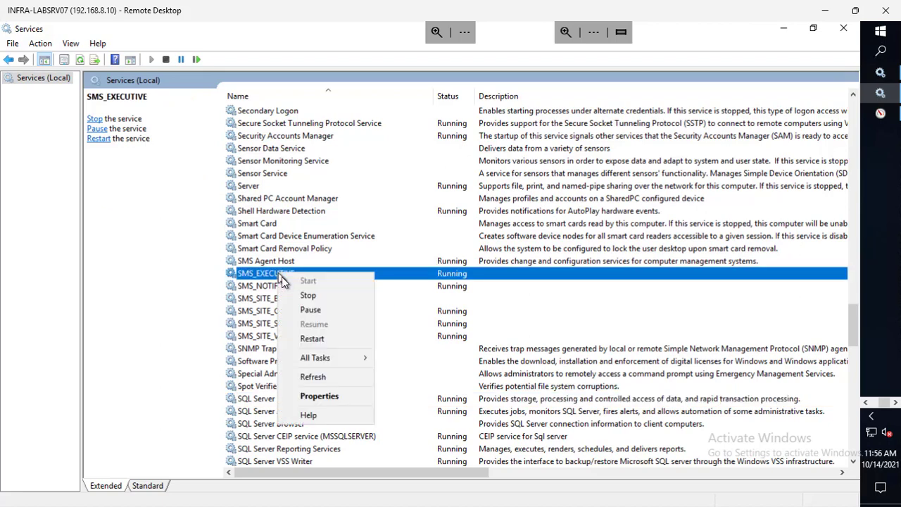
{"action": "left_click", "coordinate": [312, 342]}
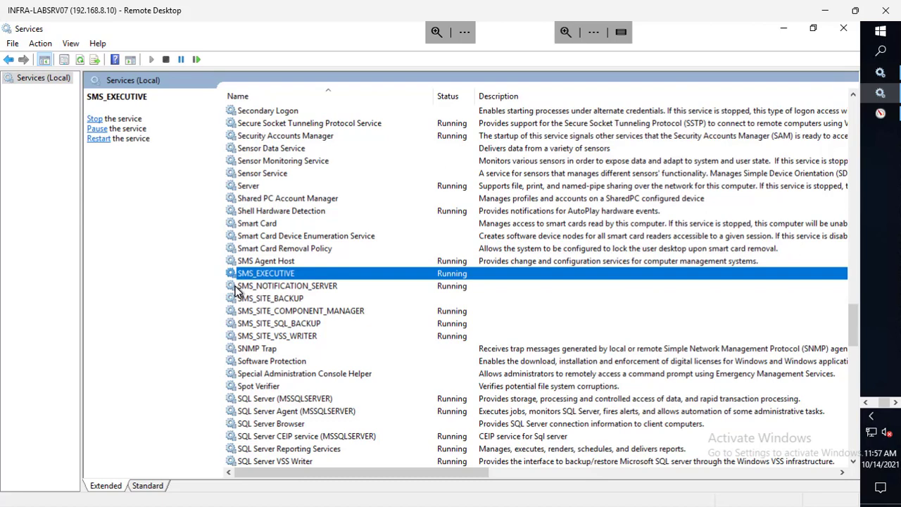
Switch to the Configuration Manager console to check its site connection, and bring up Task Manager's list of running processes
{"action": "left_click", "coordinate": [866, 403]}
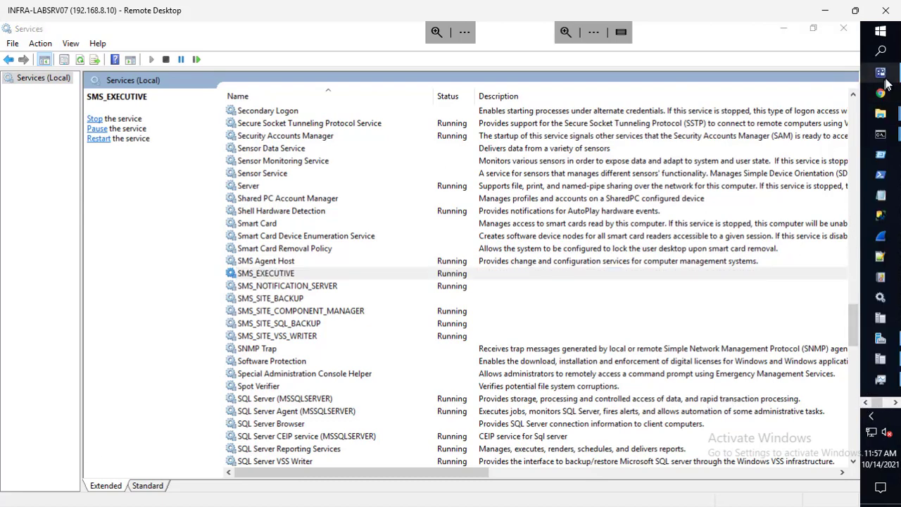
{"action": "left_click", "coordinate": [881, 74]}
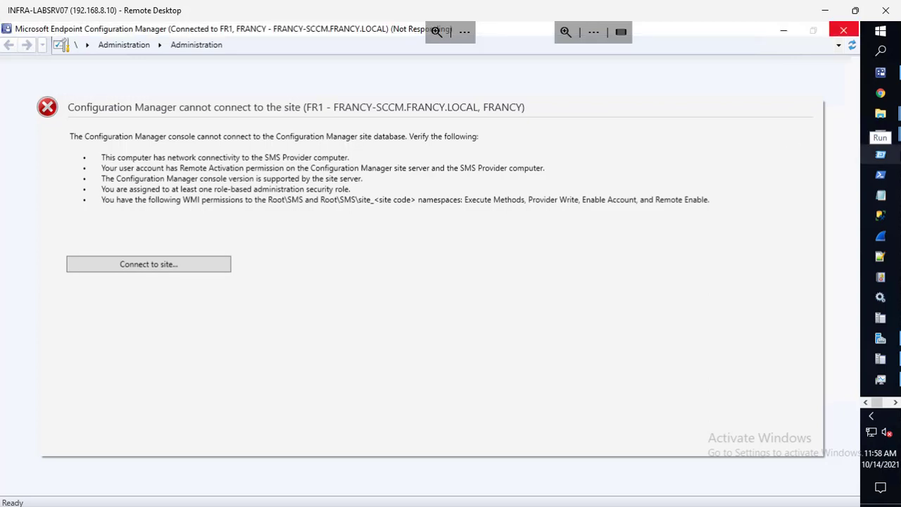
{"action": "mouse_move", "coordinate": [881, 113]}
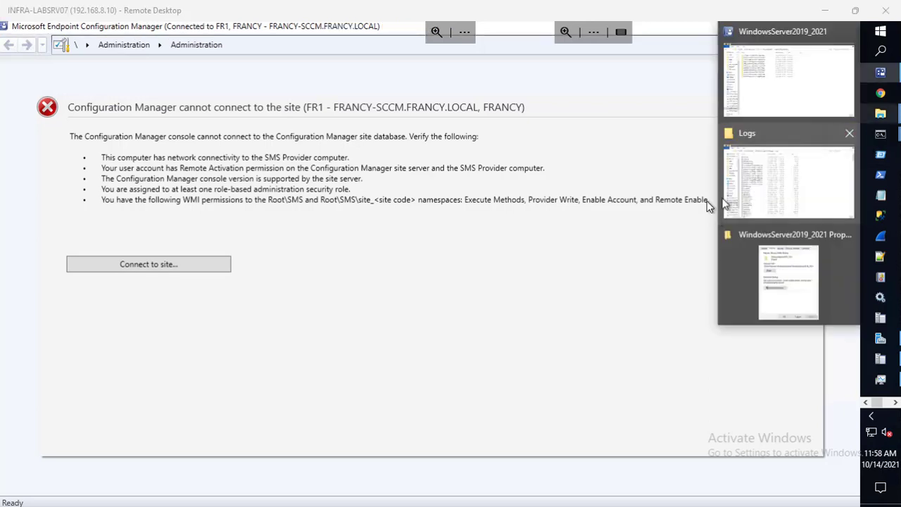
{"action": "mouse_move", "coordinate": [880, 380]}
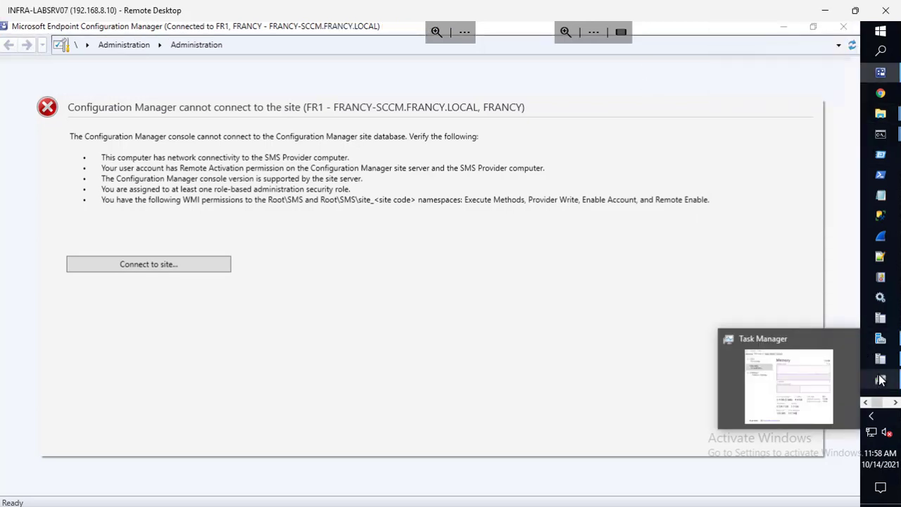
{"action": "left_click", "coordinate": [741, 372]}
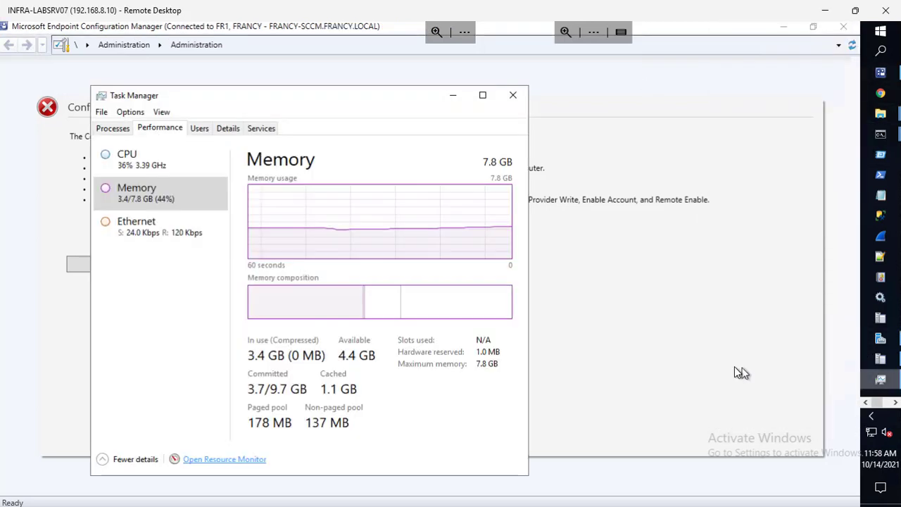
{"action": "left_click", "coordinate": [118, 128]}
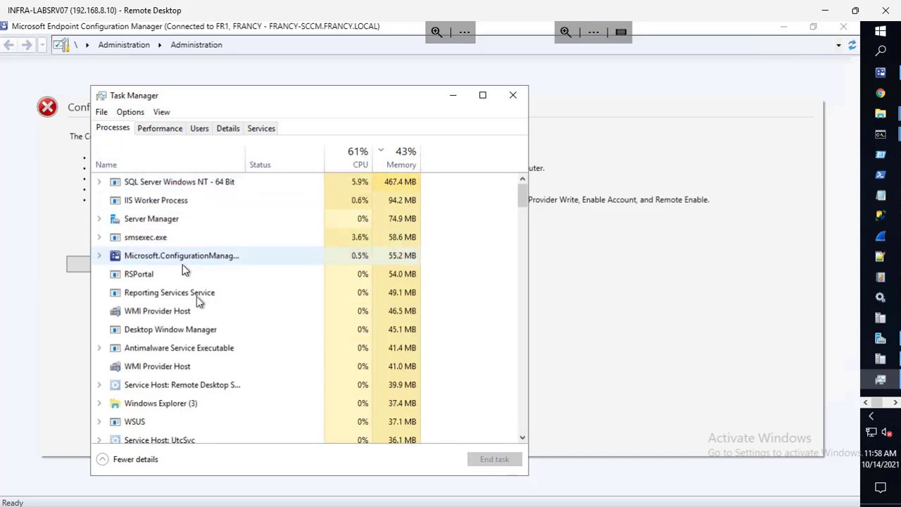
Expand the Microsoft Configuration Manager console process in Task Manager and end its task
{"action": "left_click", "coordinate": [168, 258]}
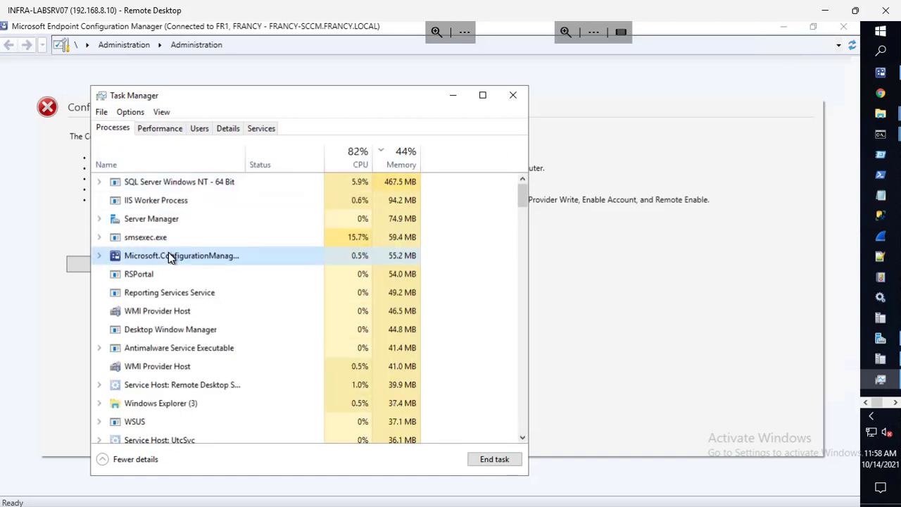
{"action": "left_click", "coordinate": [102, 257]}
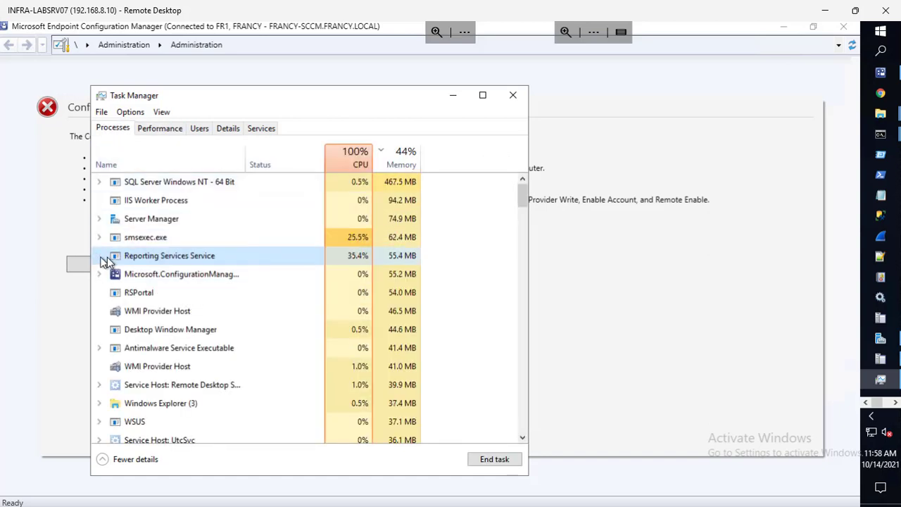
{"action": "left_click", "coordinate": [192, 289]}
{"action": "left_click", "coordinate": [172, 276]}
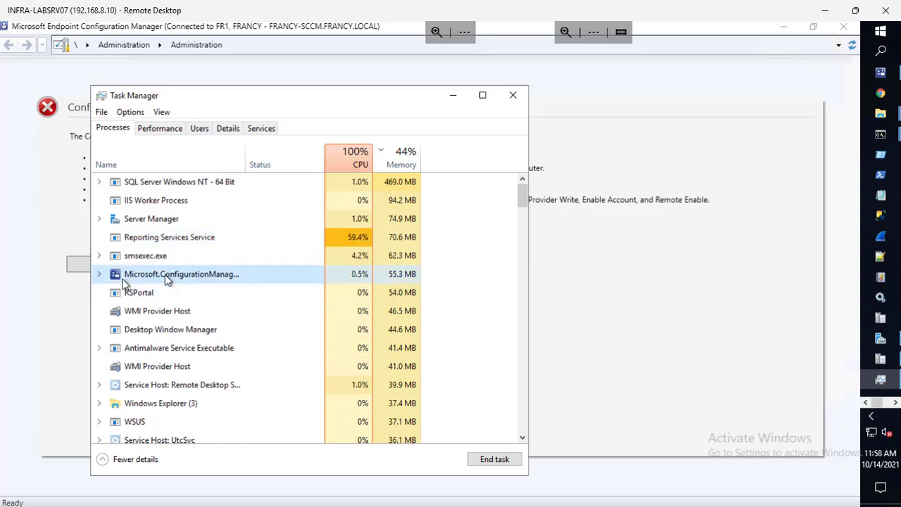
{"action": "left_click", "coordinate": [100, 275]}
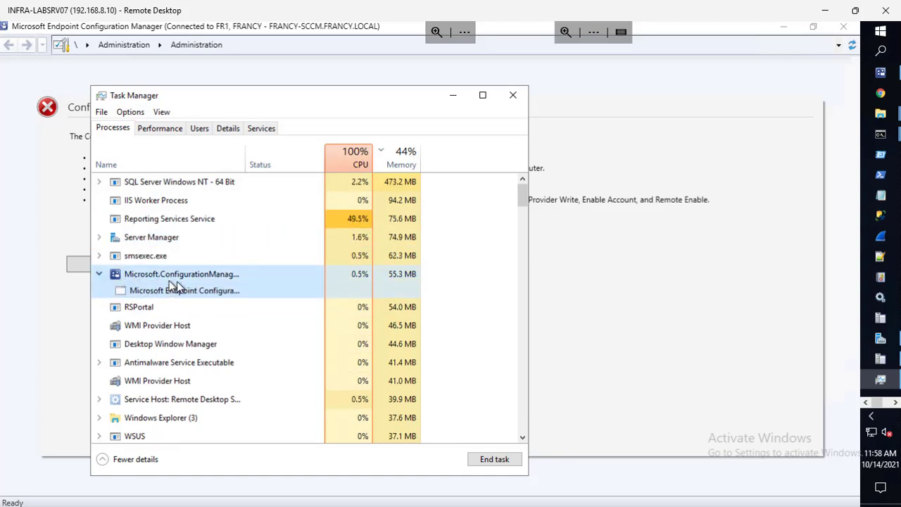
{"action": "left_click", "coordinate": [503, 460]}
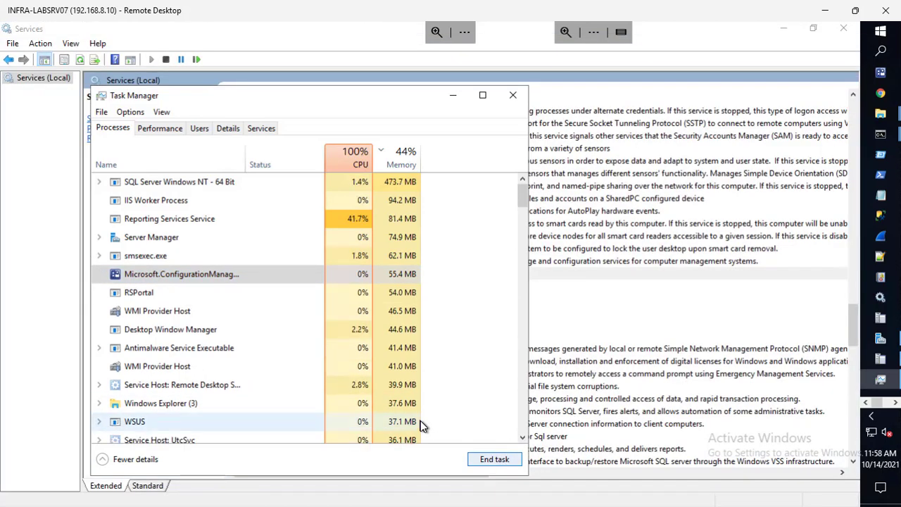
Inspect the service under smsexec.exe and force the lingering Configuration Manager console process to end
{"action": "left_click", "coordinate": [318, 275]}
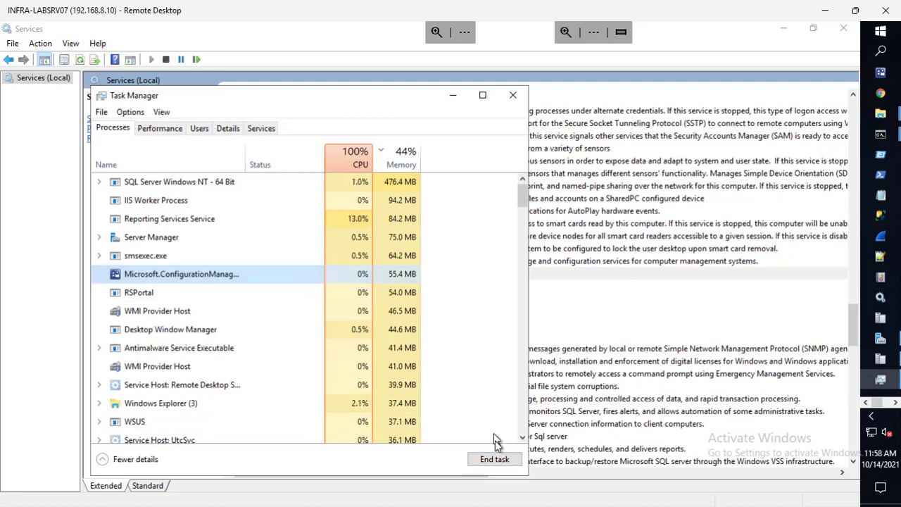
{"action": "left_click", "coordinate": [500, 458]}
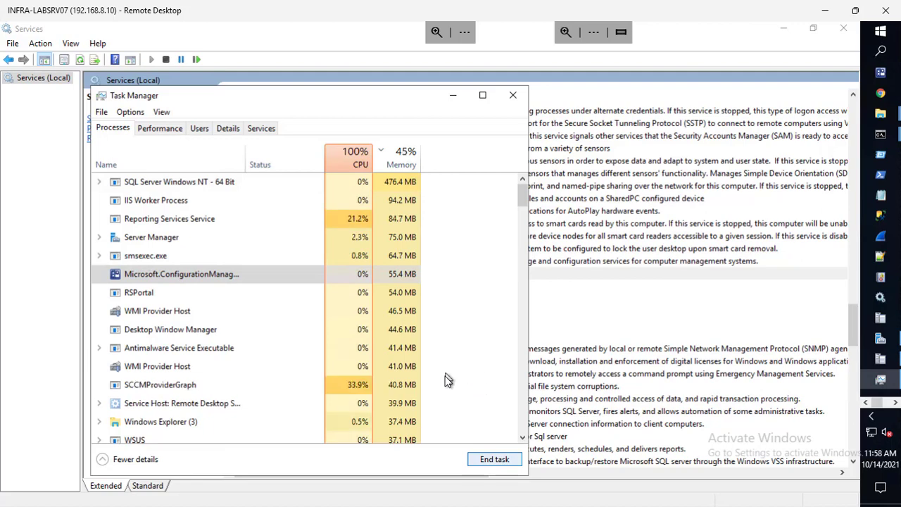
{"action": "left_click", "coordinate": [101, 258]}
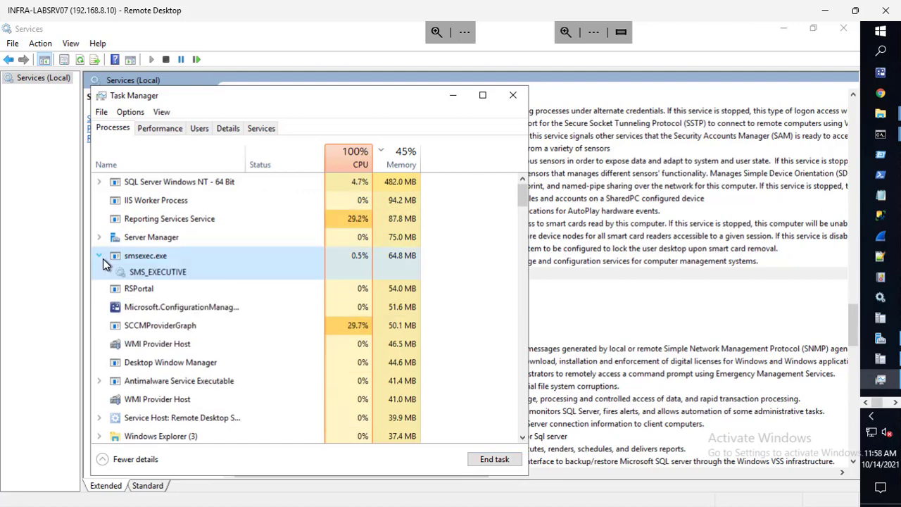
{"action": "left_click", "coordinate": [103, 258]}
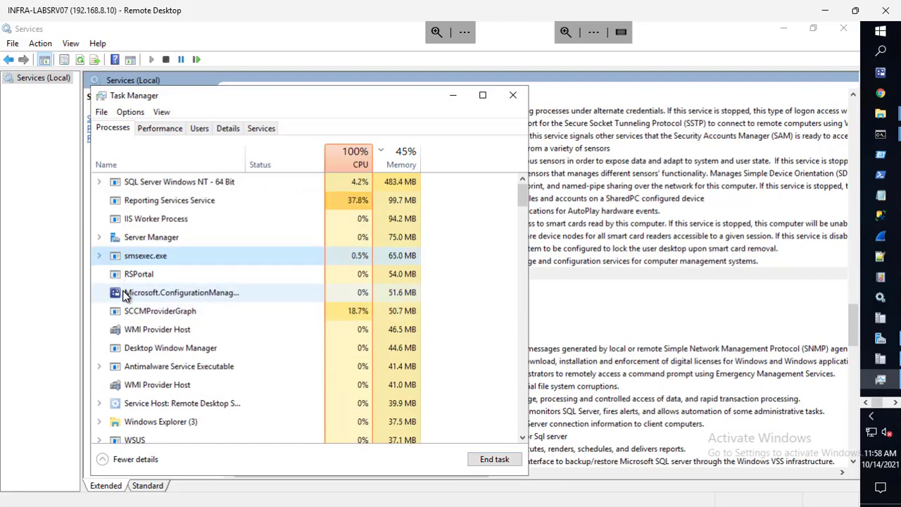
{"action": "left_click", "coordinate": [125, 296]}
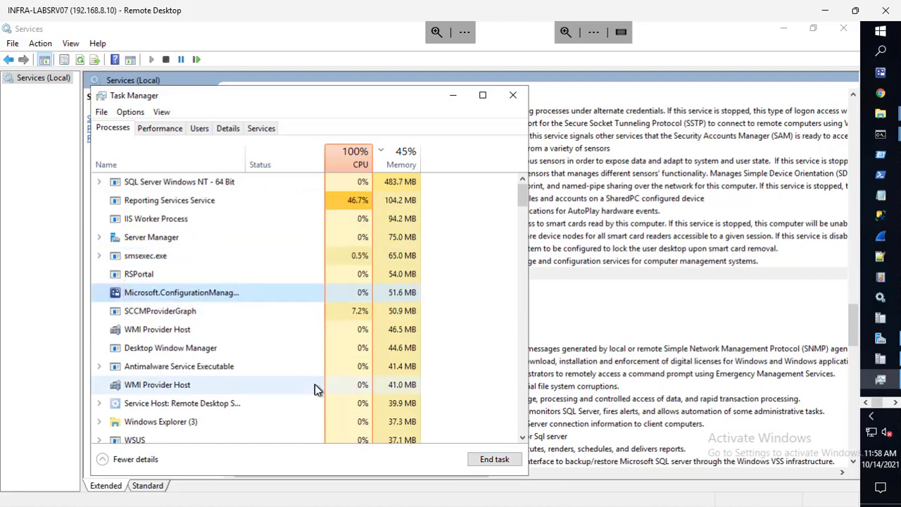
{"action": "left_click", "coordinate": [493, 460]}
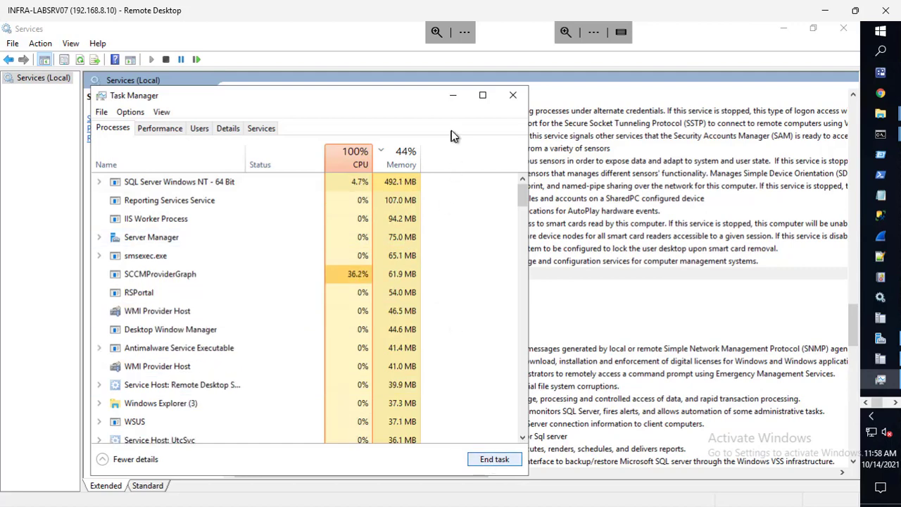
Sort the running processes by CPU usage and examine the heaviest consumers
{"action": "left_click", "coordinate": [360, 156]}
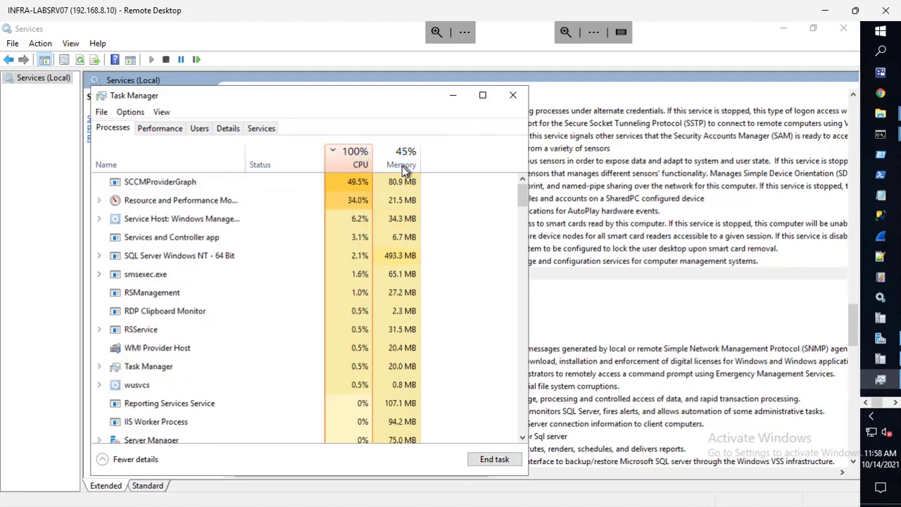
{"action": "left_click", "coordinate": [147, 202]}
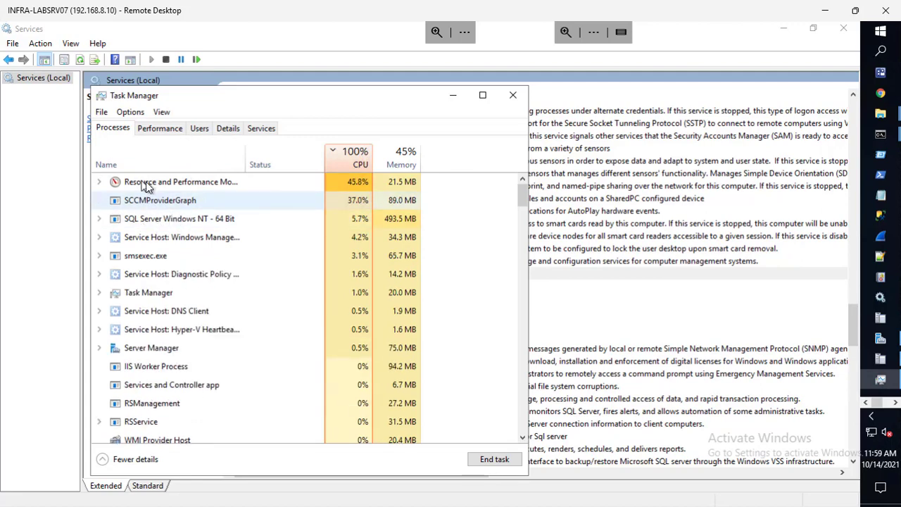
{"action": "left_click", "coordinate": [159, 219]}
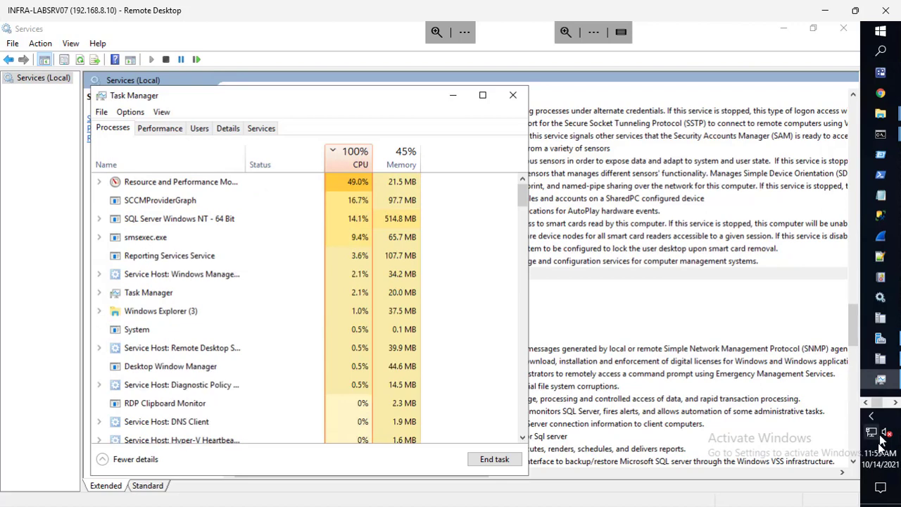
Bring Resource Monitor back up and close it to free the CPU time it uses
{"action": "left_click", "coordinate": [896, 403]}
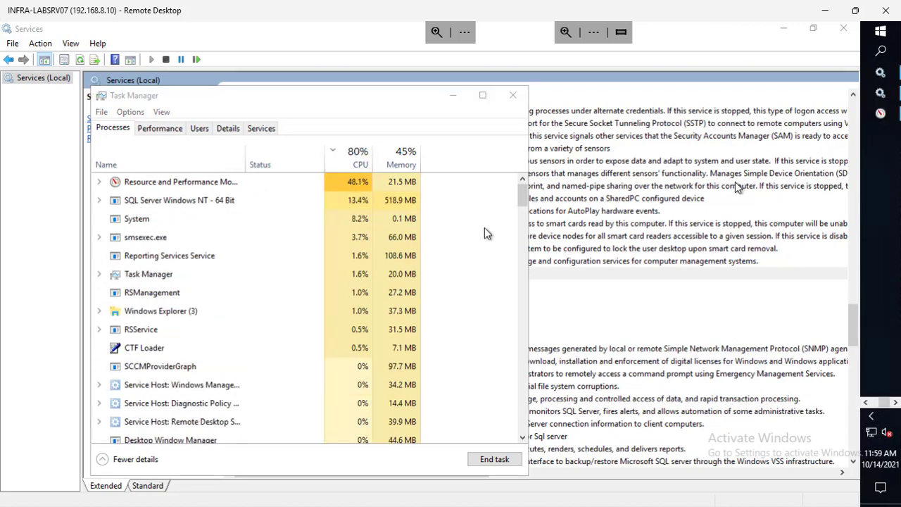
{"action": "left_click", "coordinate": [880, 114]}
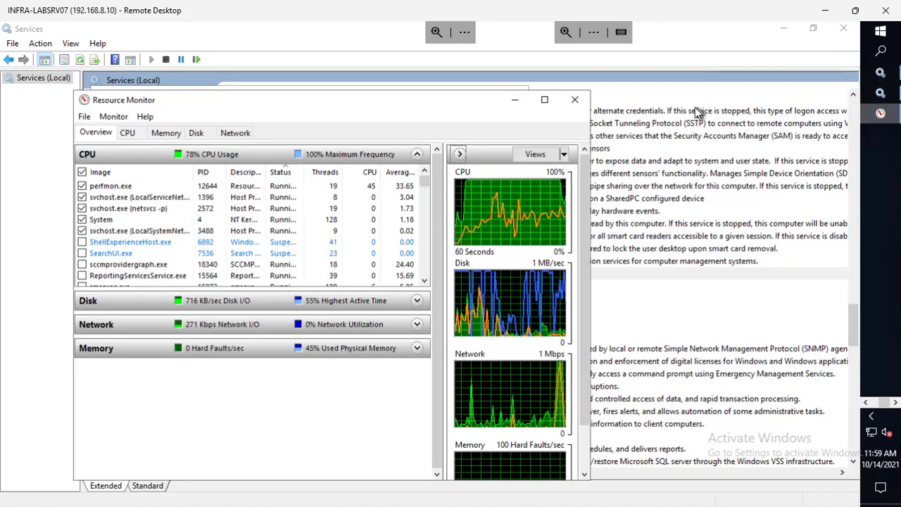
{"action": "left_click", "coordinate": [576, 101]}
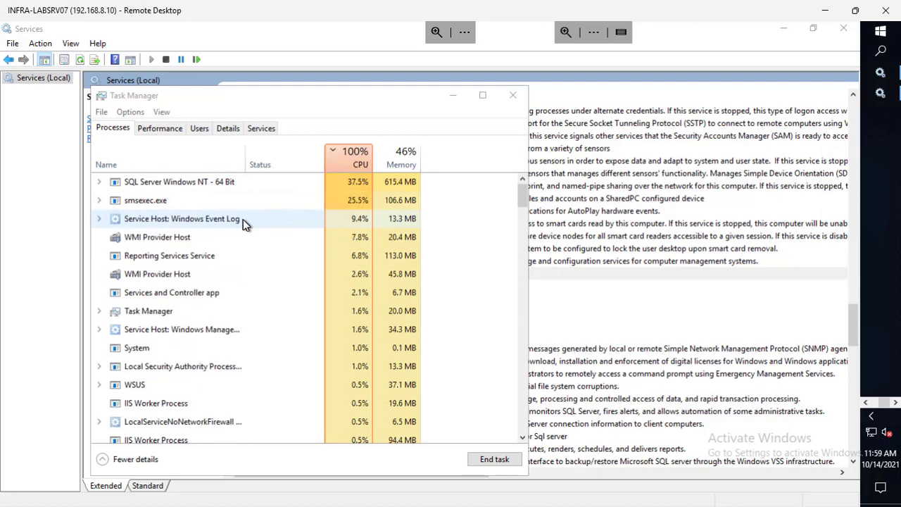
Relaunch the Configuration Manager console and check the server's process load in Task Manager while it connects to the site
{"action": "left_click", "coordinate": [867, 403]}
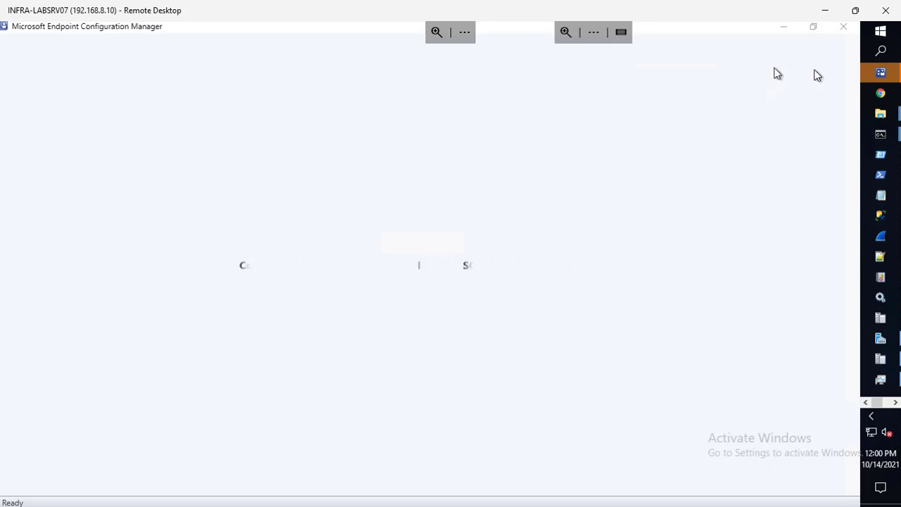
{"action": "left_click", "coordinate": [883, 73]}
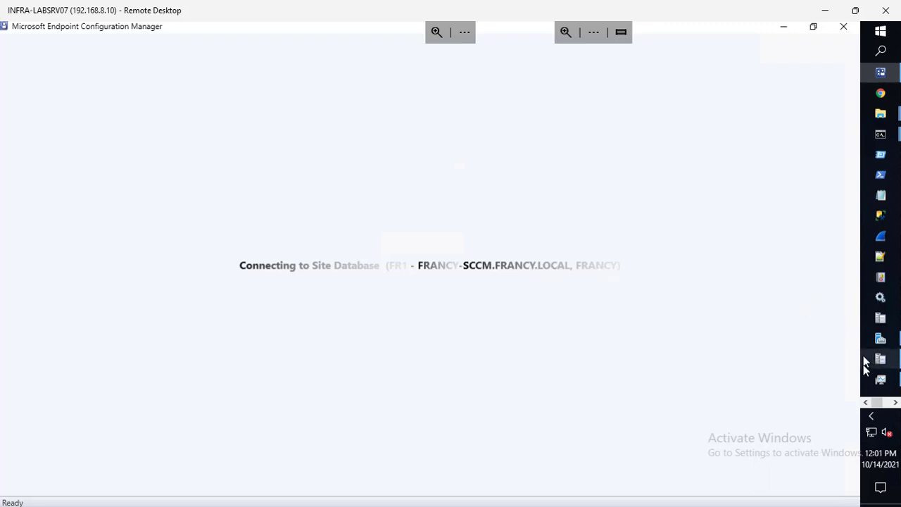
{"action": "left_click", "coordinate": [881, 380]}
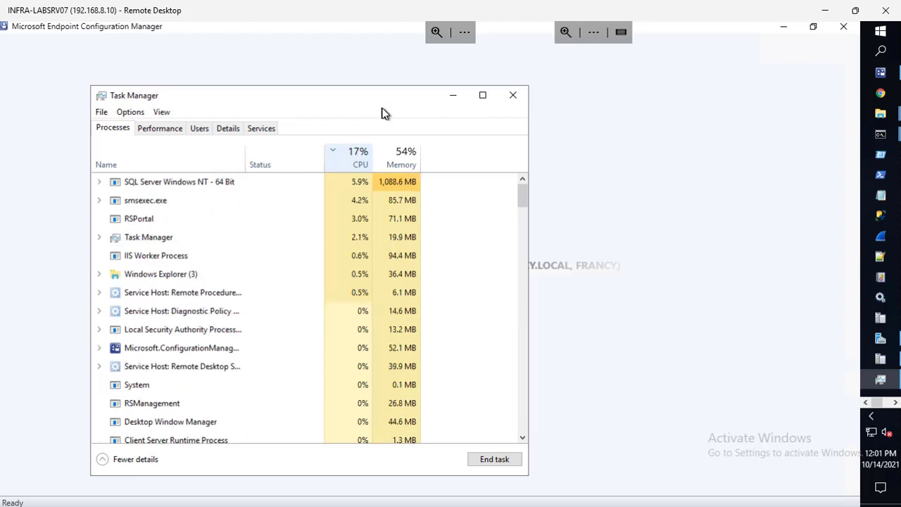
{"action": "left_click", "coordinate": [357, 38]}
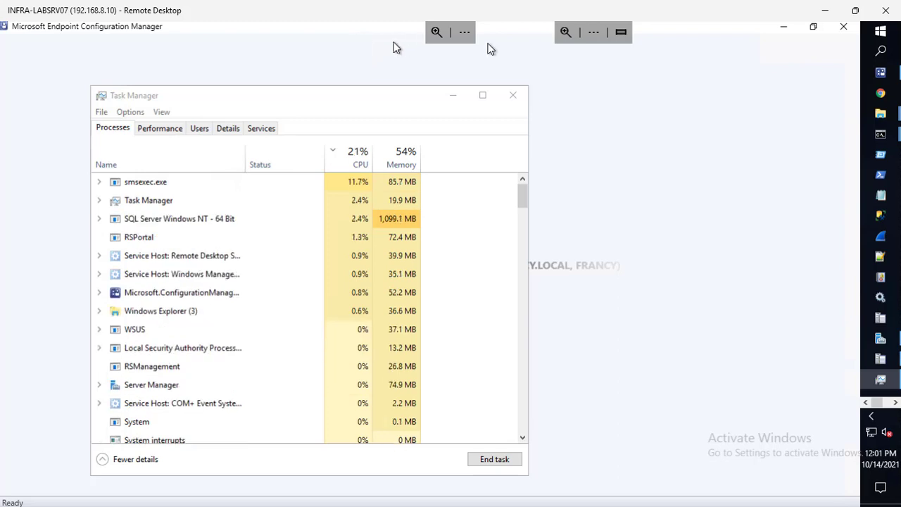
Minimize Task Manager and maximize the Configuration Manager console window
{"action": "left_click", "coordinate": [881, 78]}
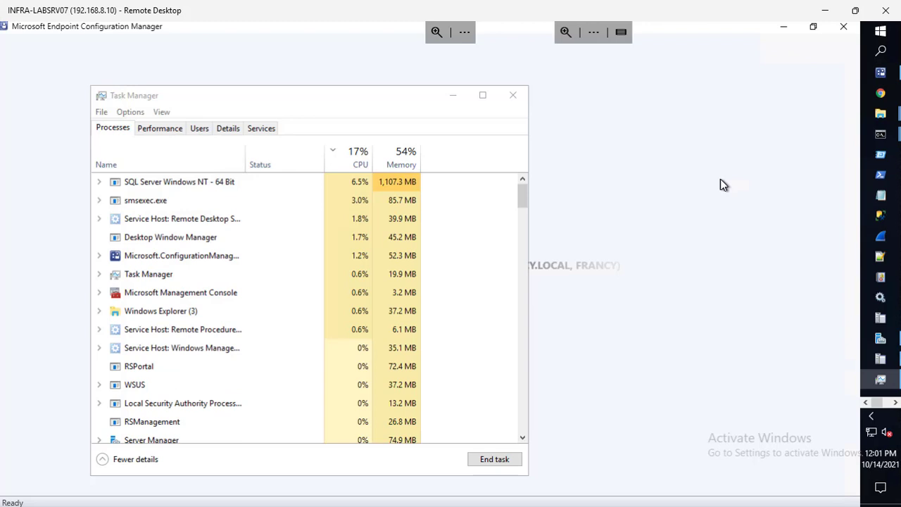
{"action": "left_click", "coordinate": [451, 96]}
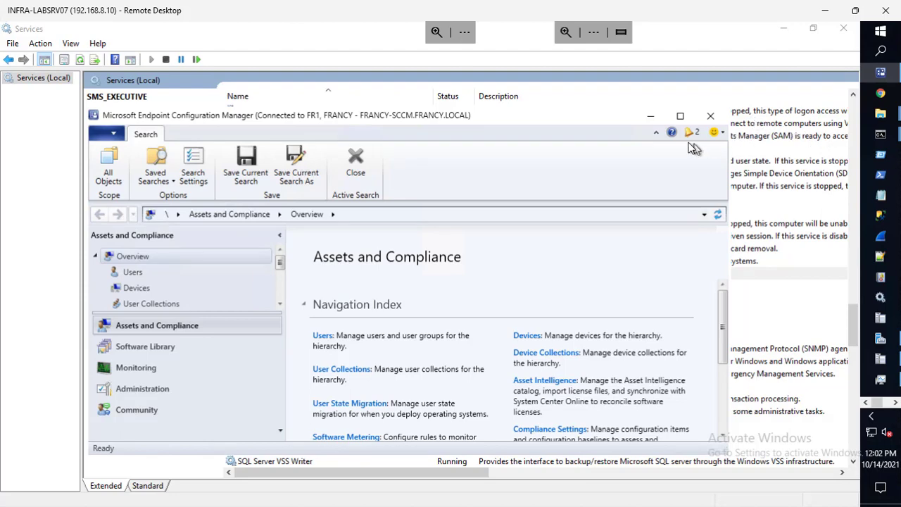
{"action": "left_click", "coordinate": [678, 117]}
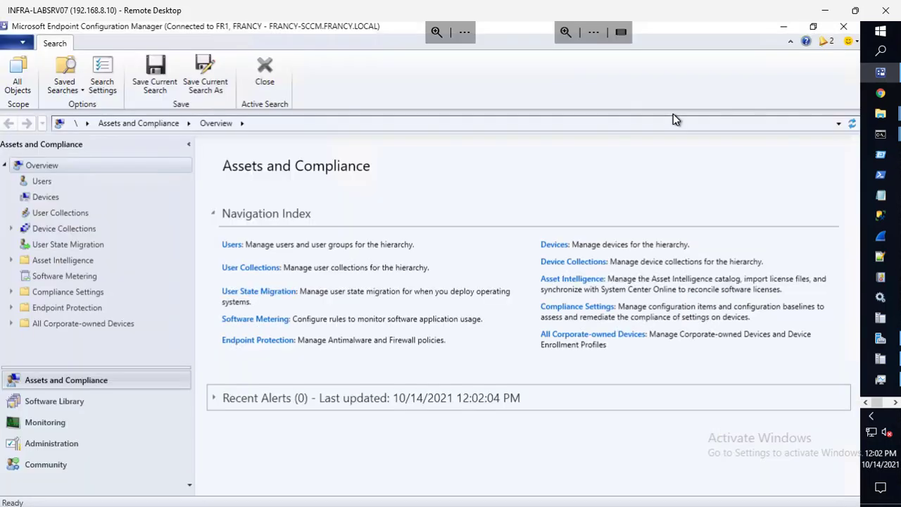